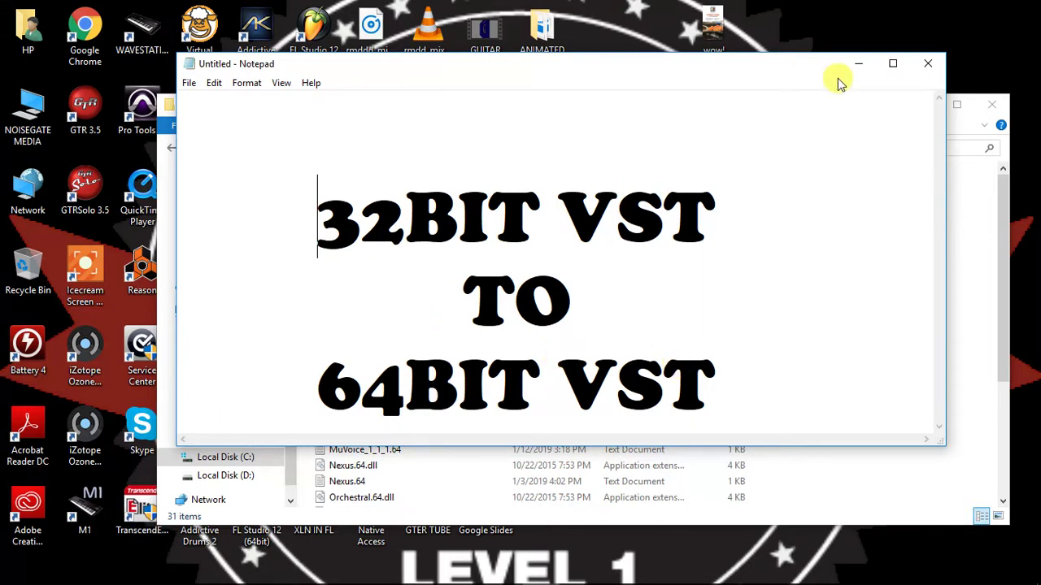
Step: Launch jBridger, choose an x64 (64-bit) host, and opt to create bridging files inside a specified directory
{"action": "left_click", "coordinate": [858, 64]}
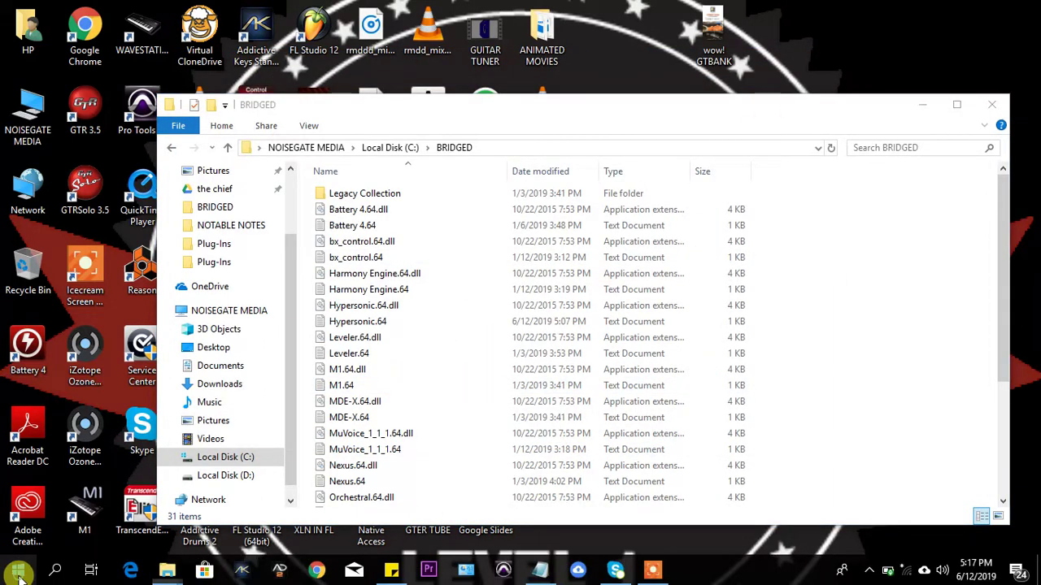
{"action": "left_click", "coordinate": [20, 573]}
{"action": "type", "text": "JB"}
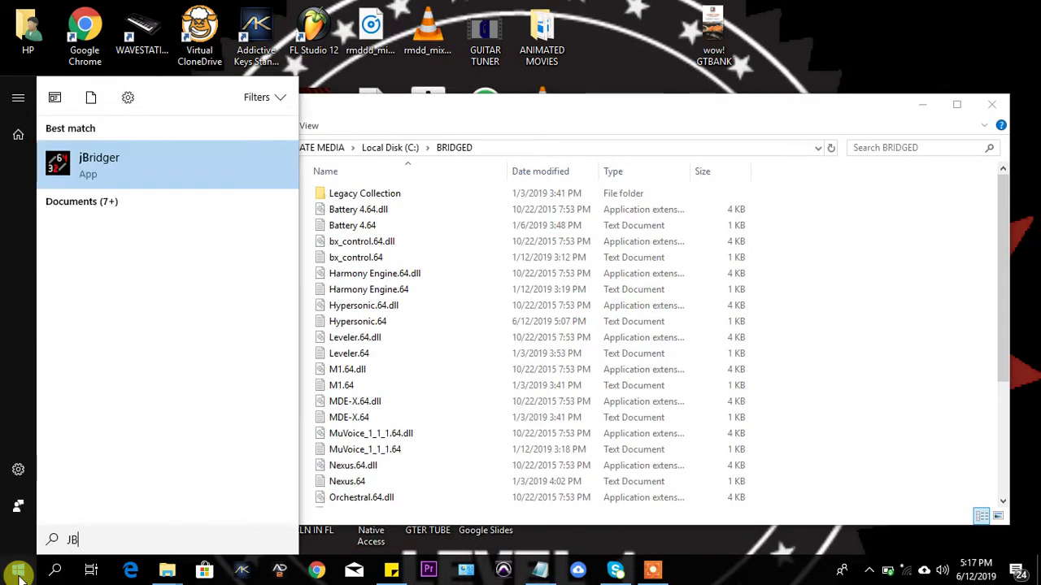
{"action": "type", "text": "R"}
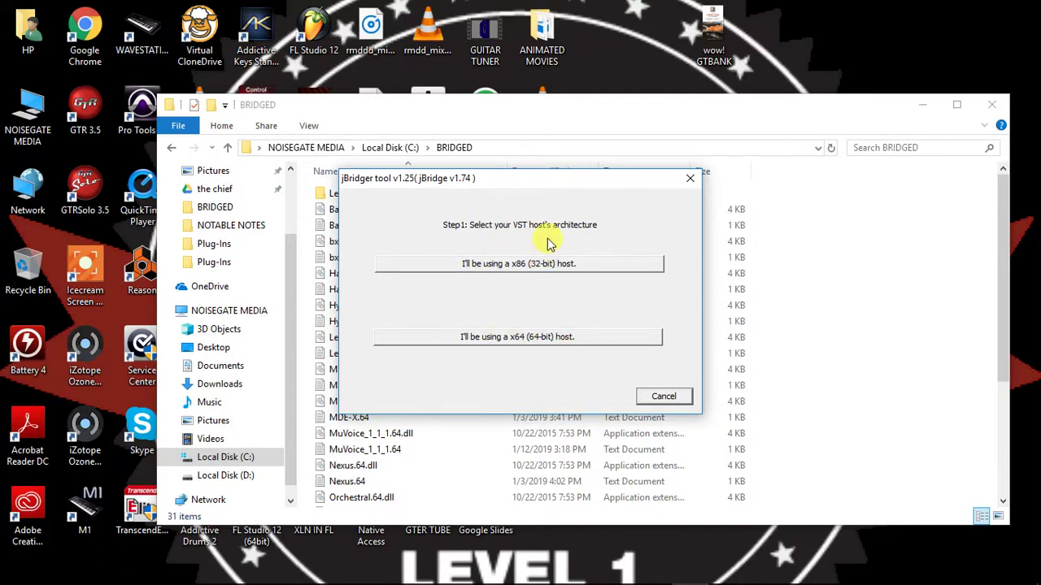
{"action": "left_click", "coordinate": [538, 340]}
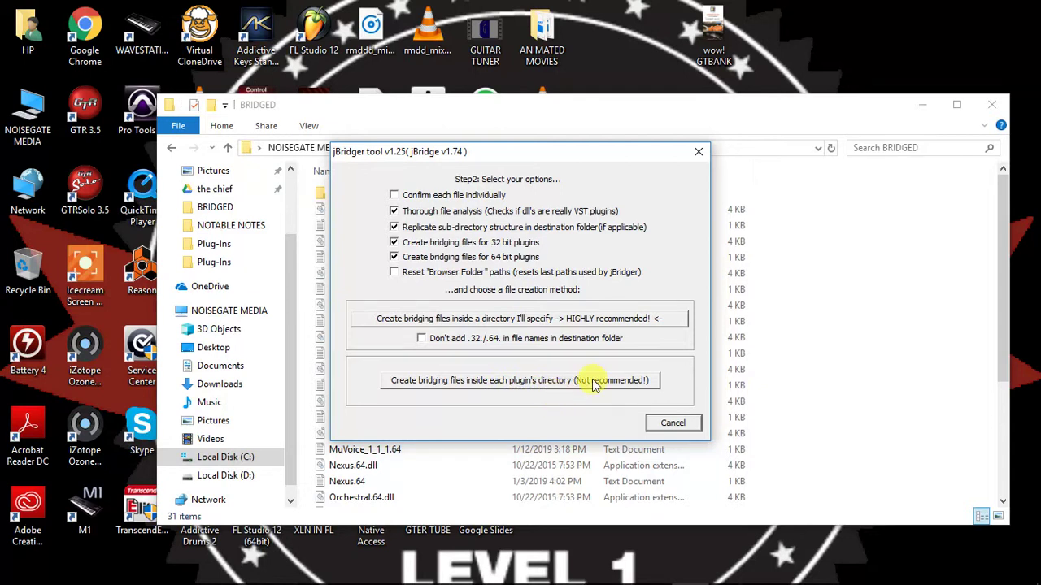
{"action": "left_click", "coordinate": [558, 320]}
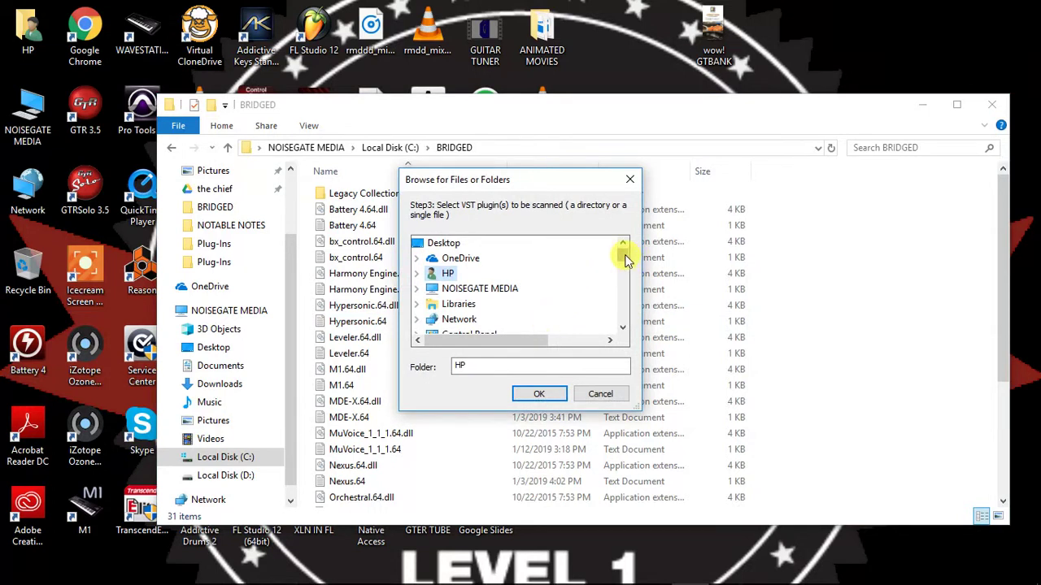
Step: Browse for the plugin to scan by expanding the Program Files (x86) folder on Local Disk (C:)
{"action": "left_click", "coordinate": [452, 289]}
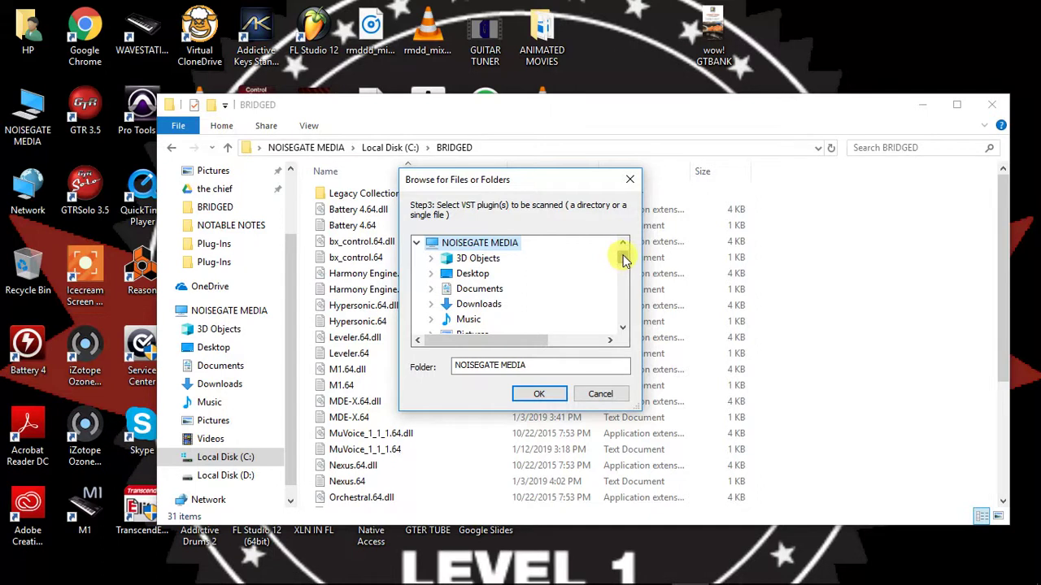
{"action": "scroll", "coordinate": [623, 256], "scroll_direction": "down", "scroll_amount": 3}
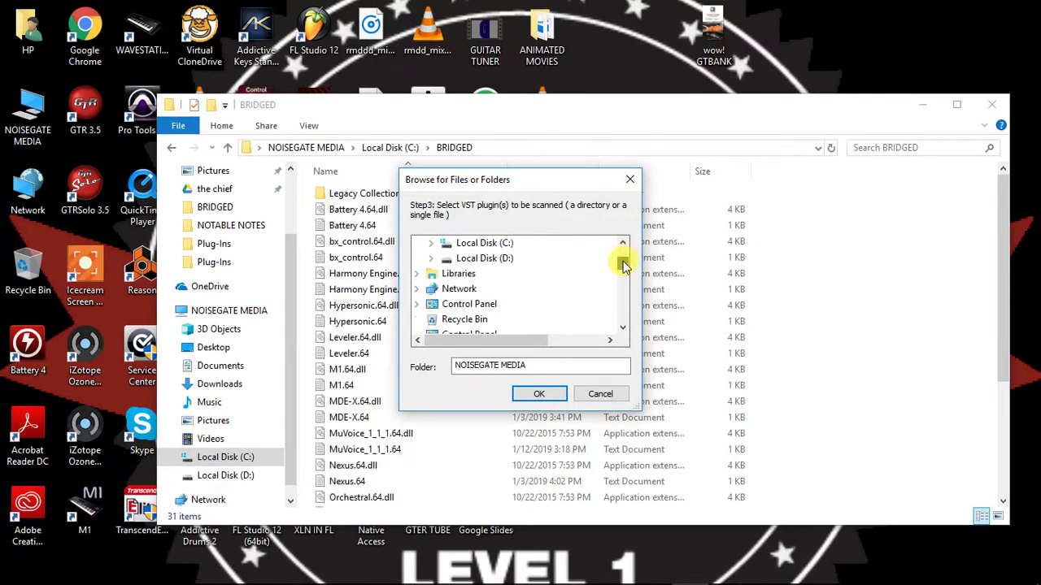
{"action": "left_click", "coordinate": [488, 243]}
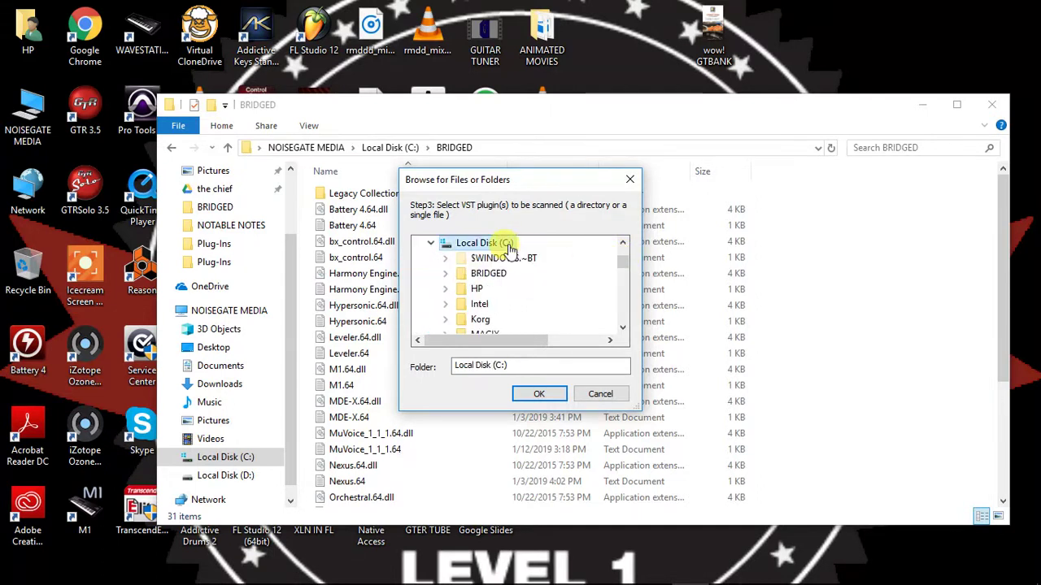
{"action": "left_click_drag", "start_coordinate": [623, 267], "coordinate": [623, 273]}
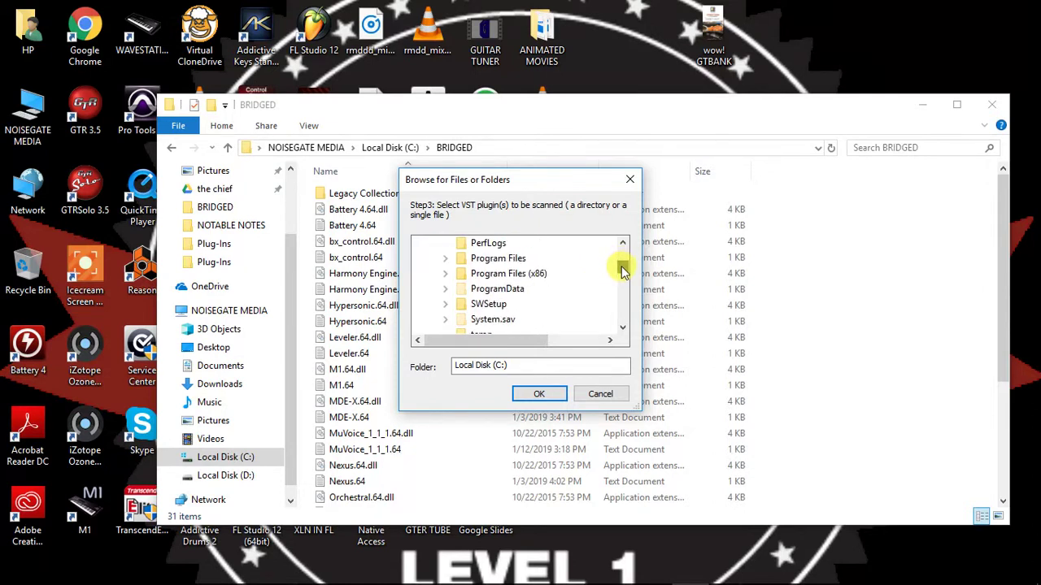
{"action": "double_click", "coordinate": [535, 275]}
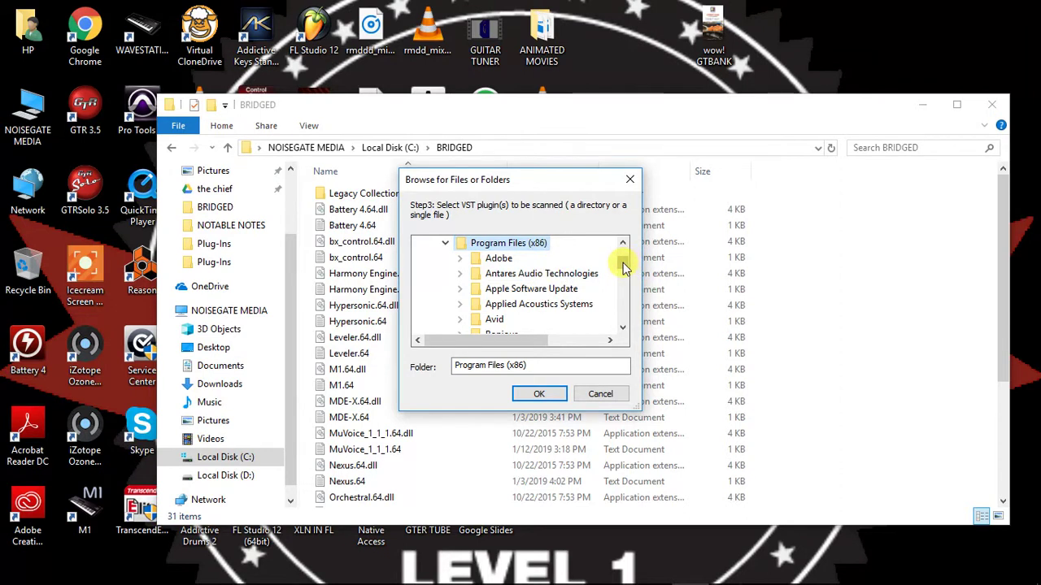
Step: Choose Hypersonic.dll in Steinberg's VstPlugins > Hypersonic folder as the plugin to scan
{"action": "scroll", "coordinate": [624, 268], "scroll_direction": "down", "scroll_amount": 5}
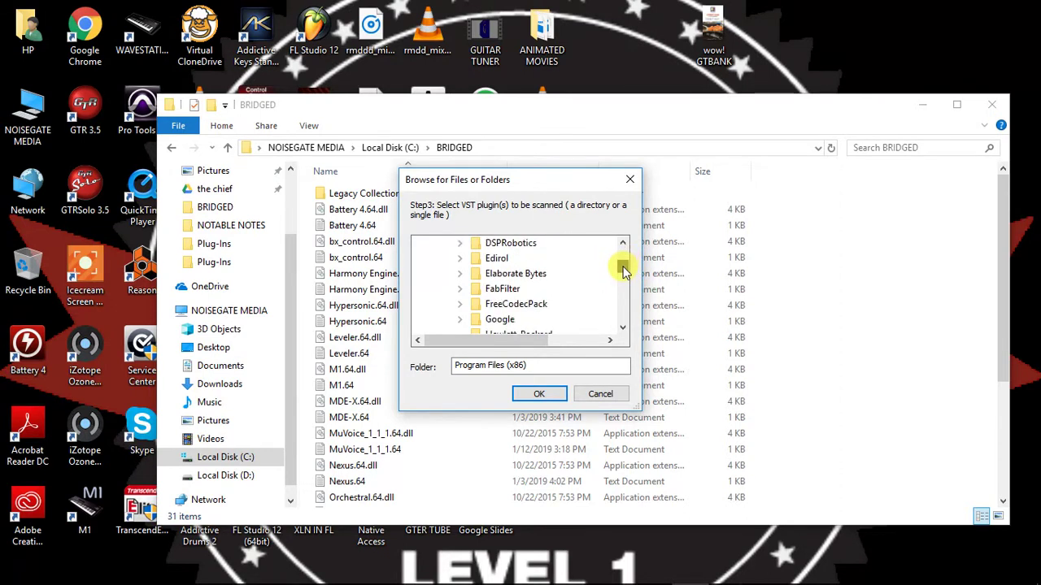
{"action": "scroll", "coordinate": [624, 273], "scroll_direction": "down", "scroll_amount": 3}
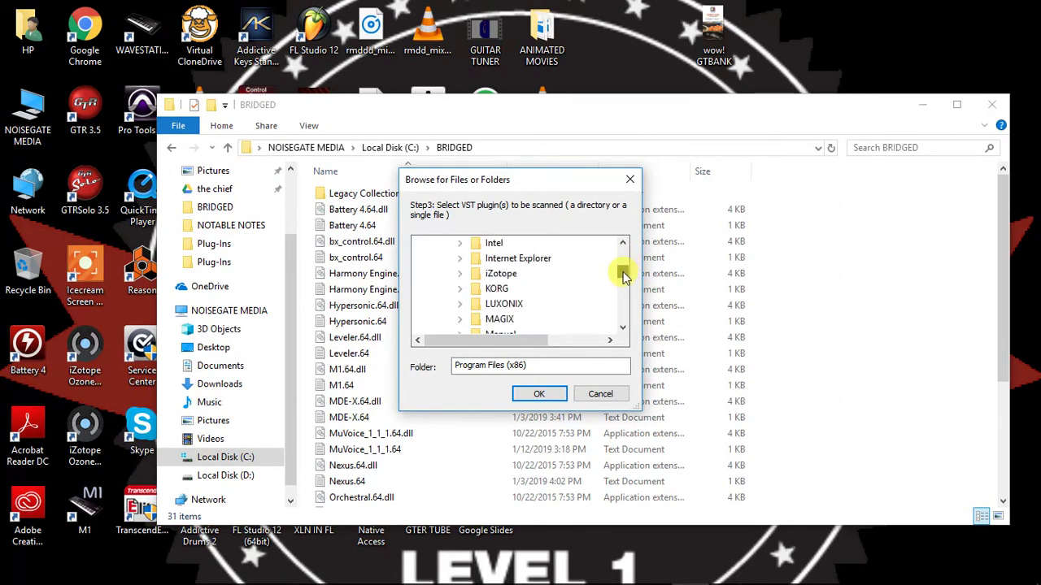
{"action": "left_click_drag", "start_coordinate": [624, 276], "coordinate": [624, 285]}
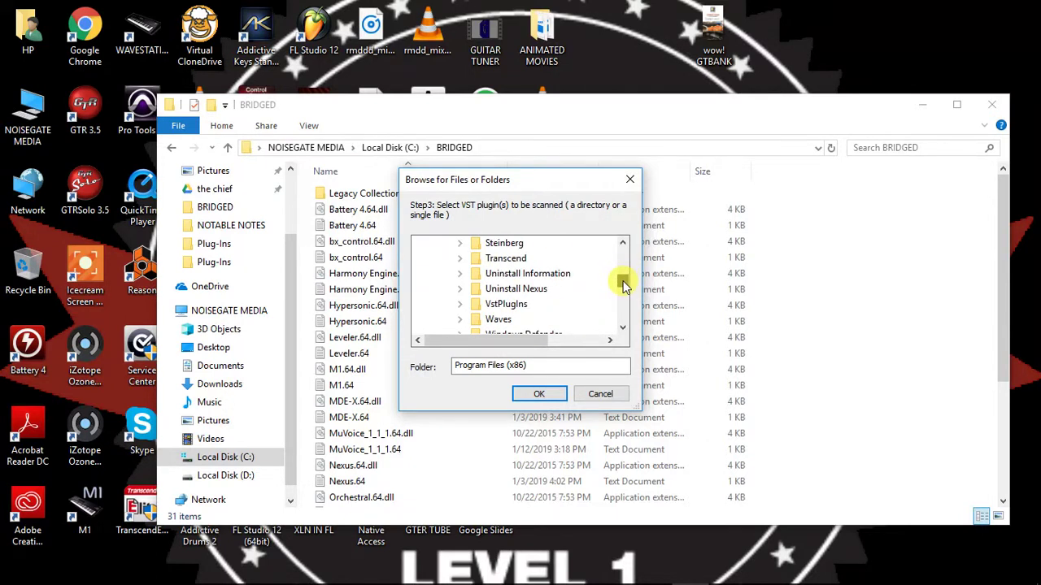
{"action": "double_click", "coordinate": [515, 246]}
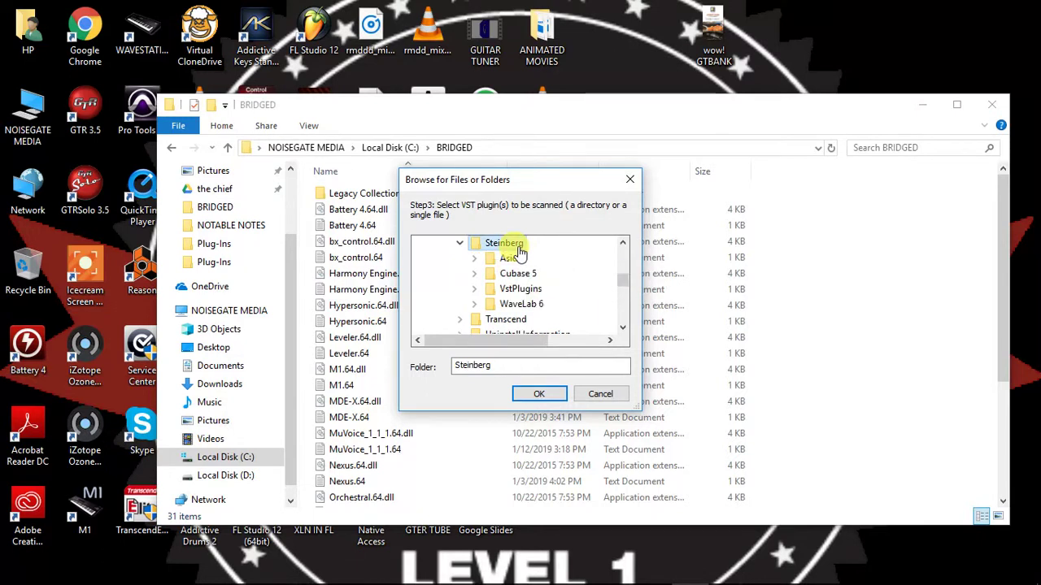
{"action": "double_click", "coordinate": [519, 290]}
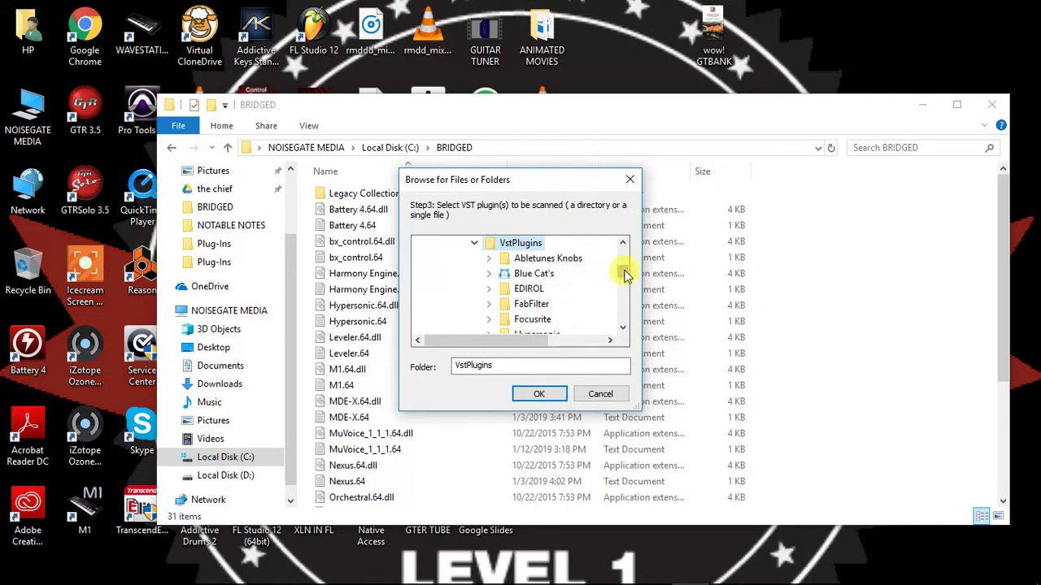
{"action": "scroll", "coordinate": [626, 276], "scroll_direction": "down", "scroll_amount": 1}
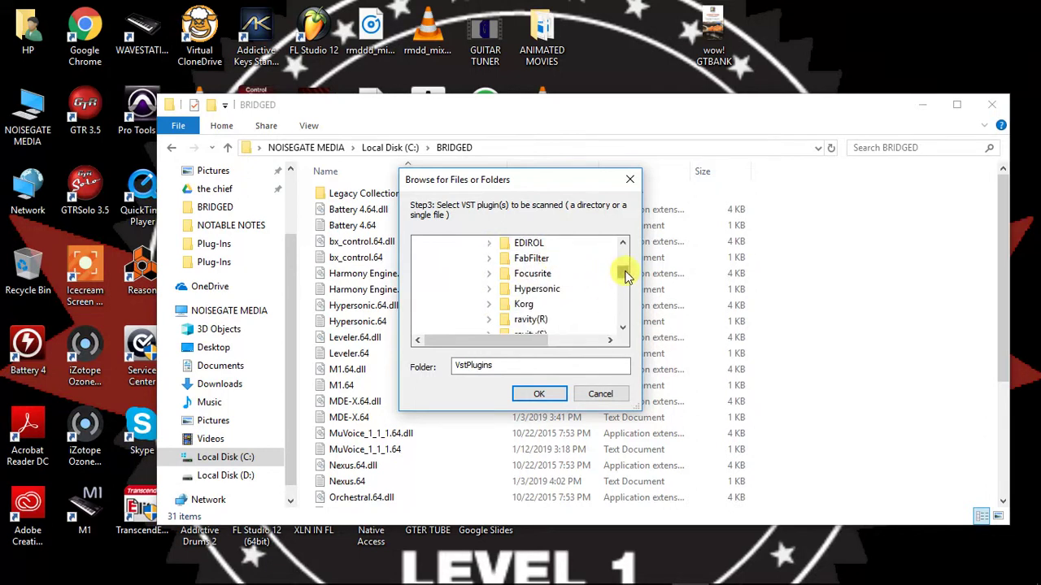
{"action": "double_click", "coordinate": [538, 291]}
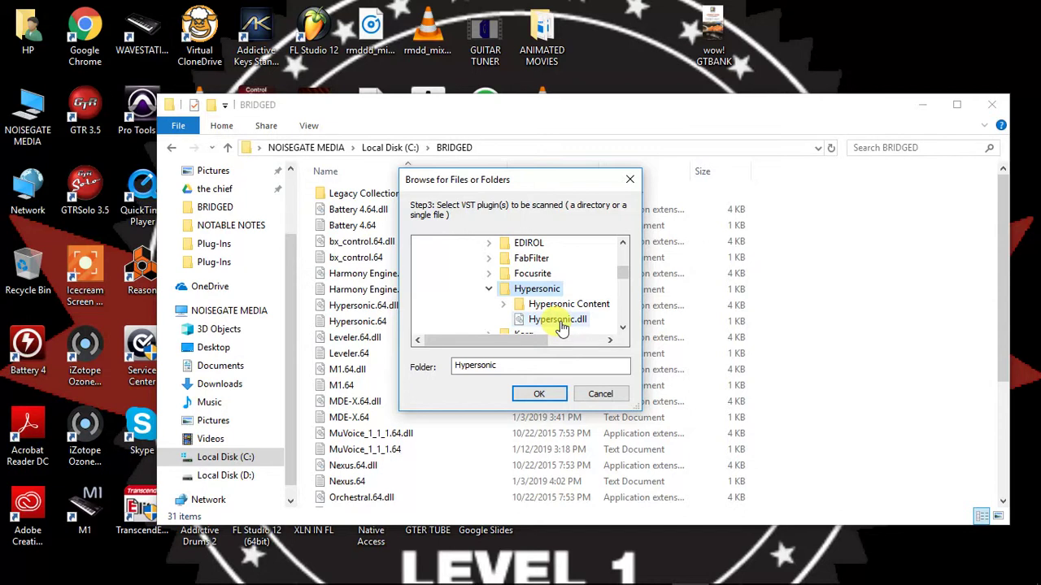
{"action": "left_click", "coordinate": [561, 325]}
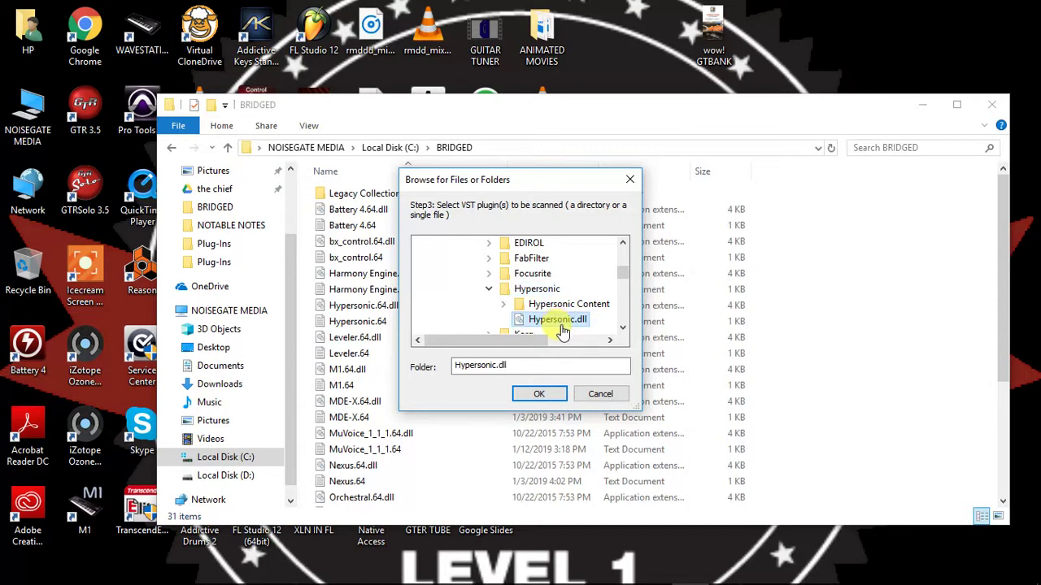
{"action": "left_click", "coordinate": [541, 396]}
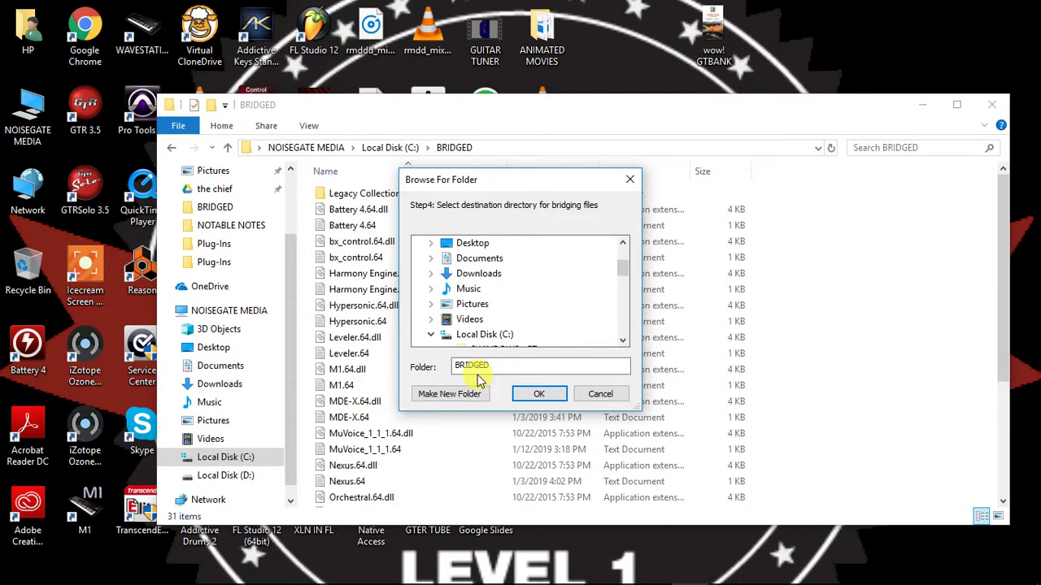
Step: Create the bridging files in the BRIDGED destination folder, and reopen that folder from Local Disk (C:)
{"action": "left_click", "coordinate": [467, 366]}
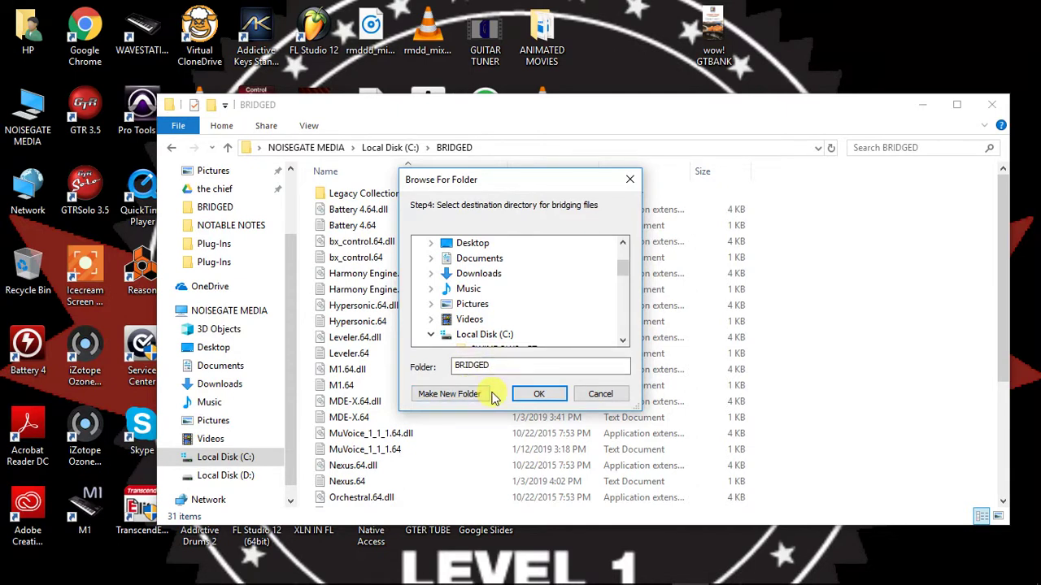
{"action": "left_click", "coordinate": [475, 368]}
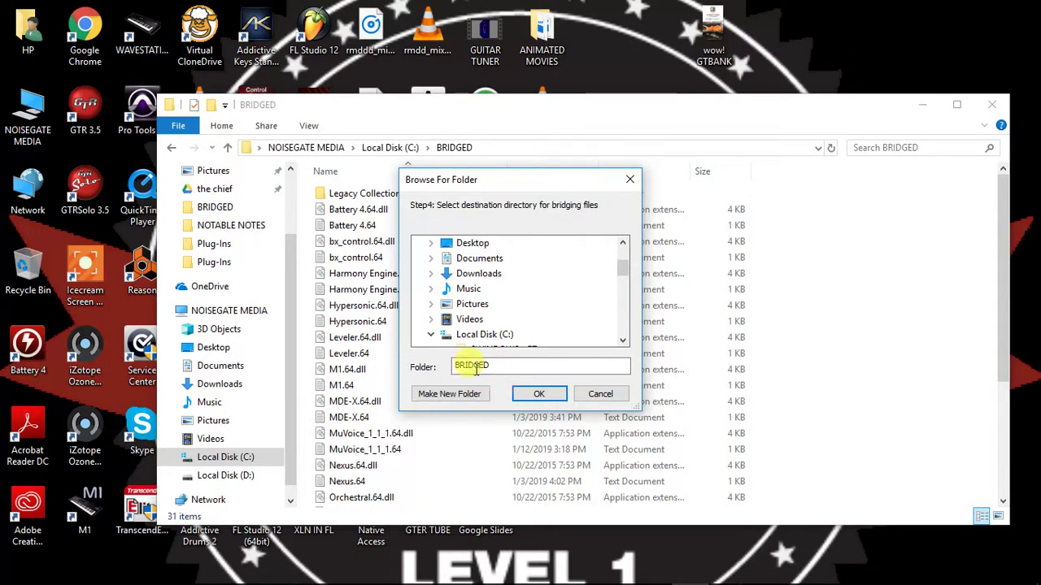
{"action": "left_click", "coordinate": [536, 394]}
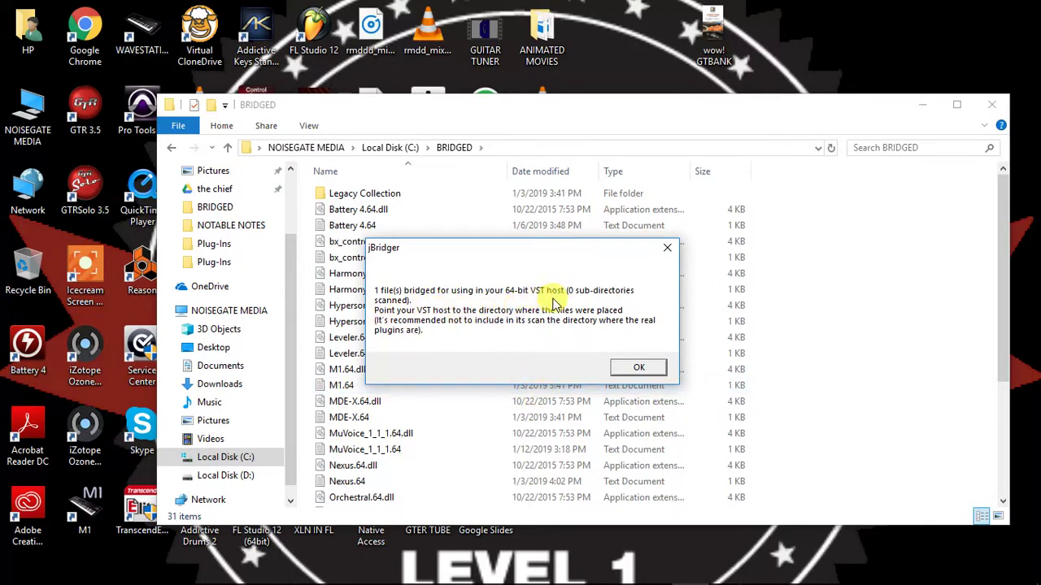
{"action": "left_click", "coordinate": [640, 368]}
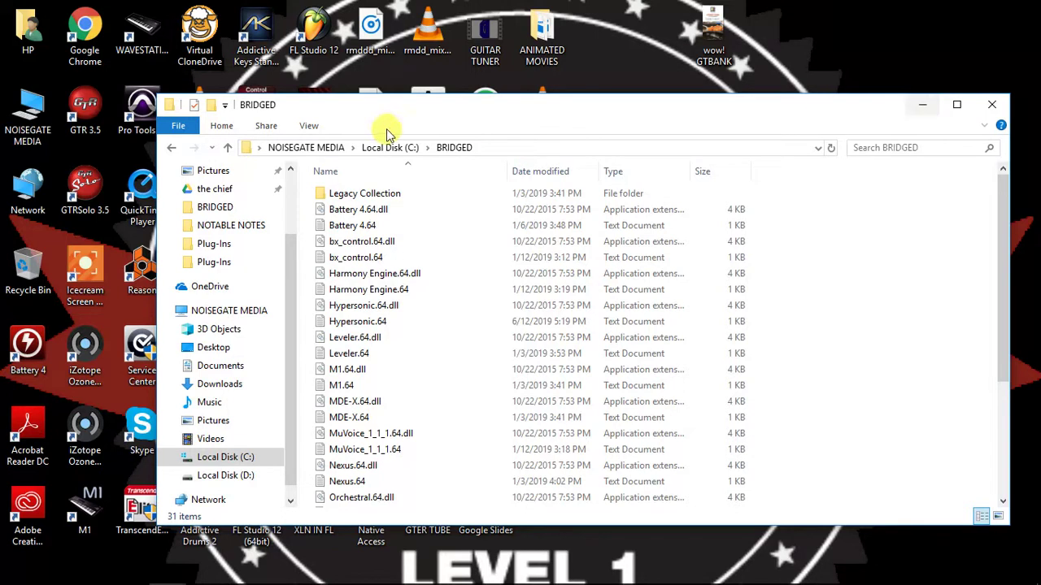
{"action": "left_click", "coordinate": [173, 149]}
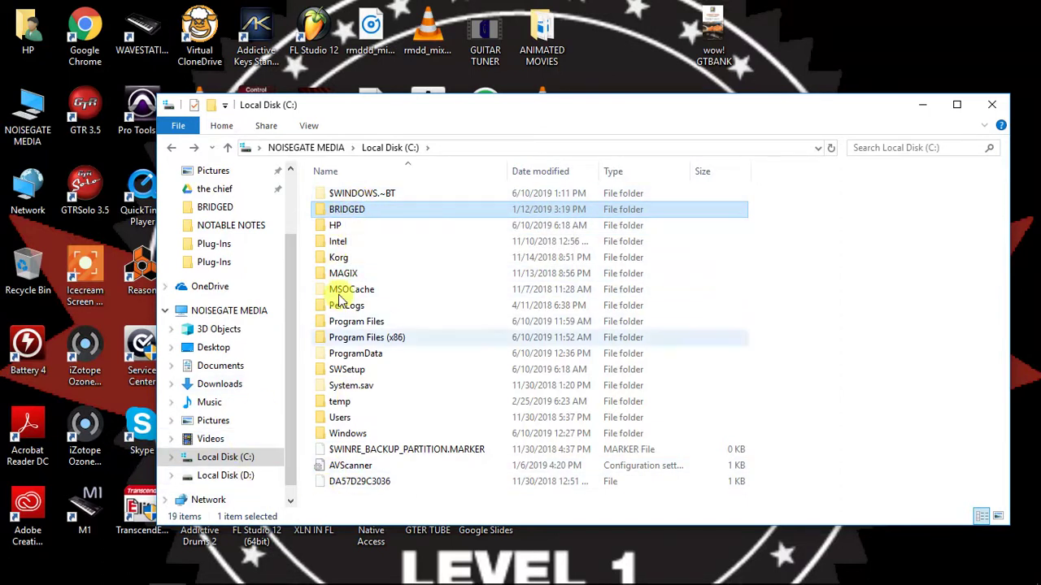
{"action": "double_click", "coordinate": [355, 213]}
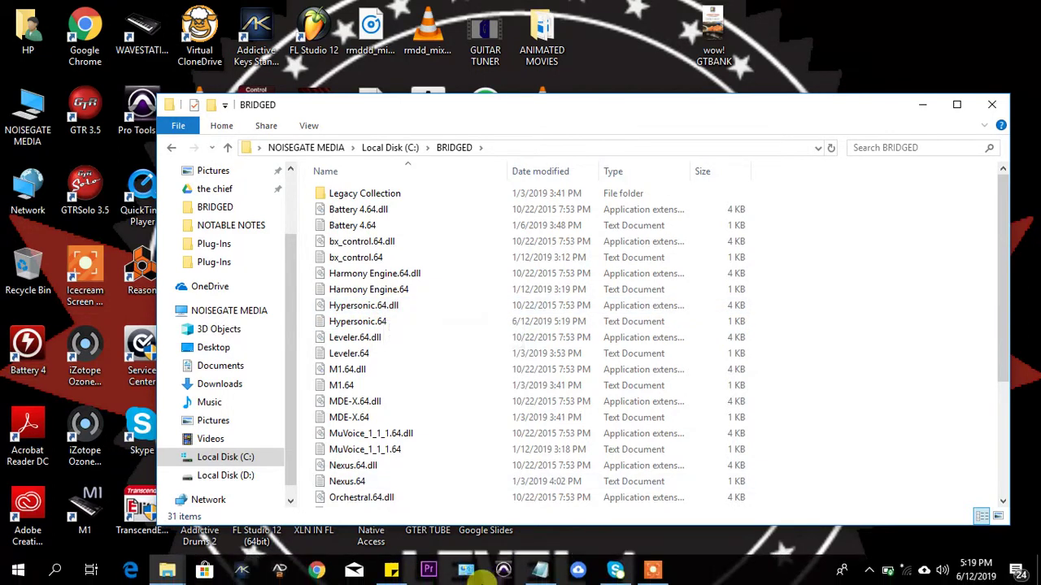
Step: Switch to the Notepad note and delete its last line, "64BIT VST"
{"action": "left_click", "coordinate": [541, 571]}
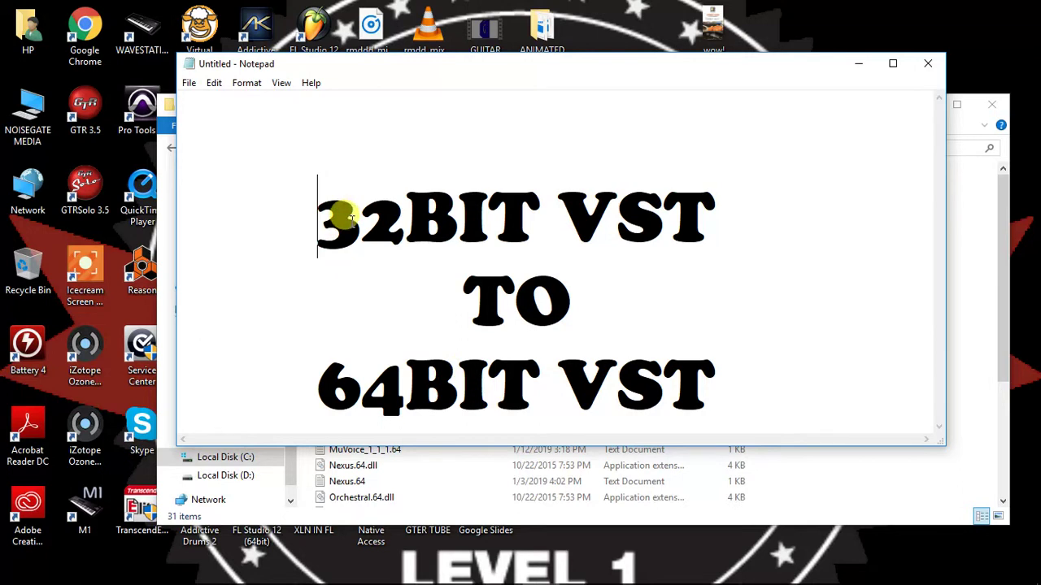
{"action": "left_click", "coordinate": [756, 388]}
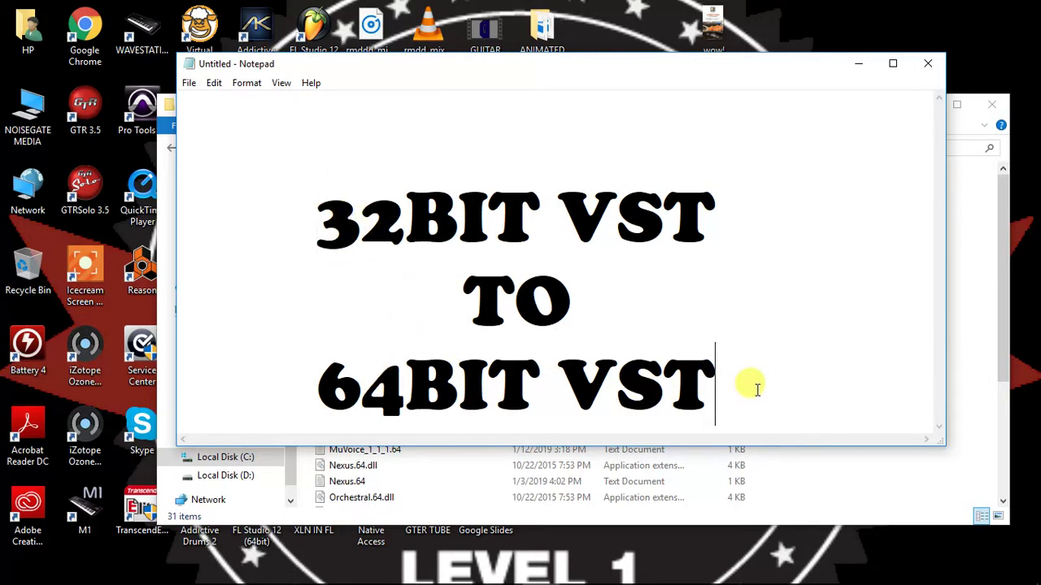
{"action": "key", "text": "BackSpace"}
{"action": "key", "text": "BackSpace"}
{"action": "key", "text": "BackSpace"}
{"action": "key", "text": "BackSpace"}
{"action": "key", "text": "BackSpace"}
{"action": "key", "text": "BackSpace"}
{"action": "key", "text": "BackSpace"}
{"action": "key", "text": "BackSpace"}
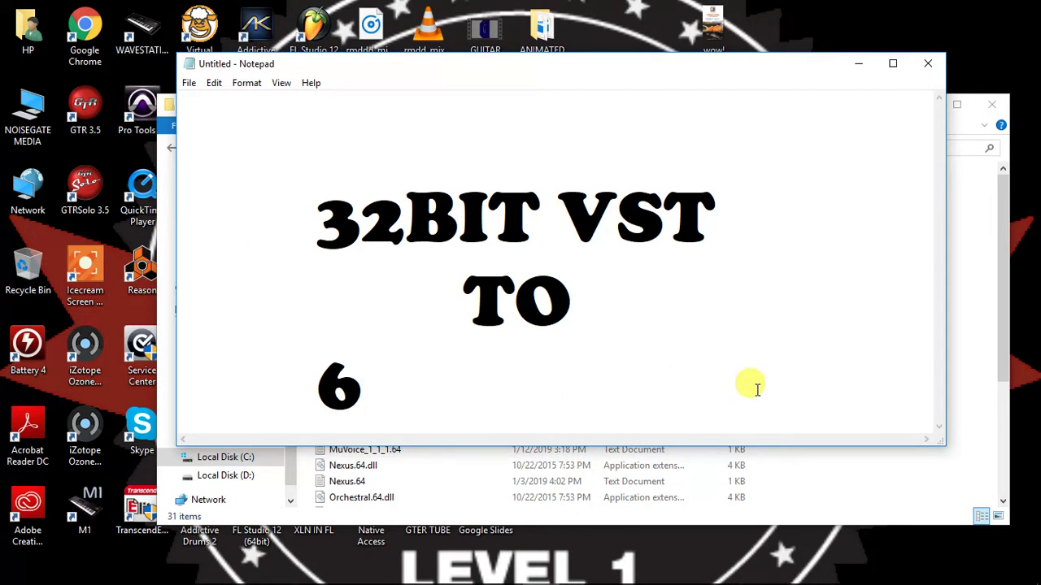
{"action": "key", "text": "BackSpace"}
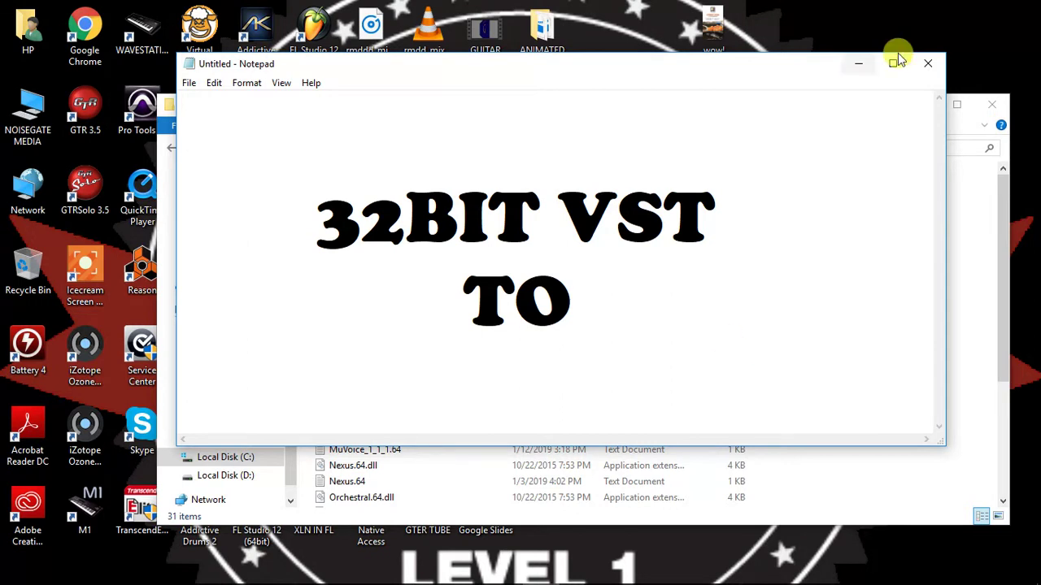
Step: Change the note's first line to ".DLL32BIT"
{"action": "left_click", "coordinate": [741, 220]}
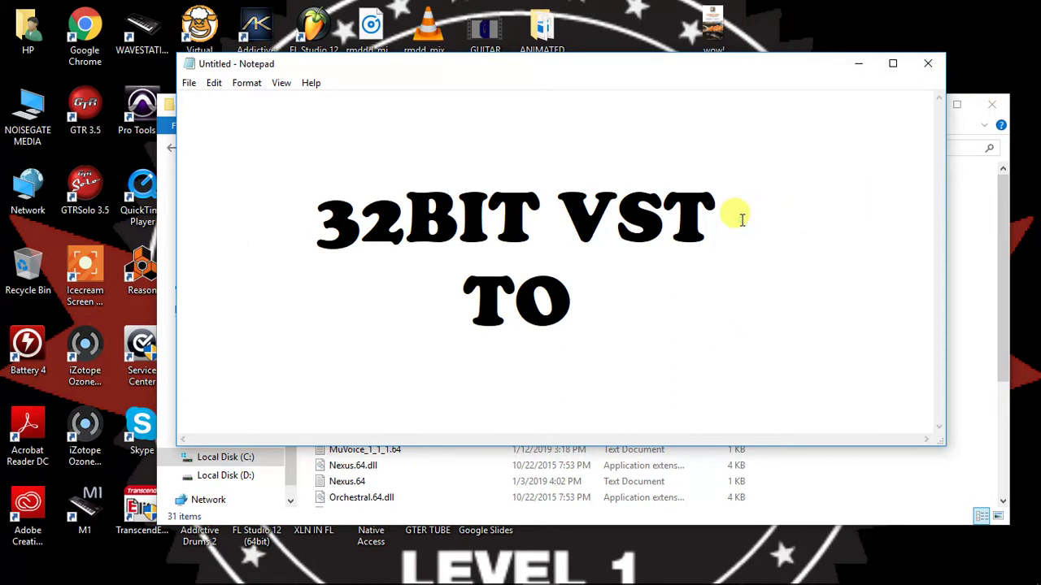
{"action": "key", "text": "BackSpace"}
{"action": "key", "text": "BackSpace"}
{"action": "key", "text": "BackSpace"}
{"action": "key", "text": "BackSpace"}
{"action": "key", "text": "BackSpace"}
{"action": "key", "text": "BackSpace"}
{"action": "key", "text": "BackSpace"}
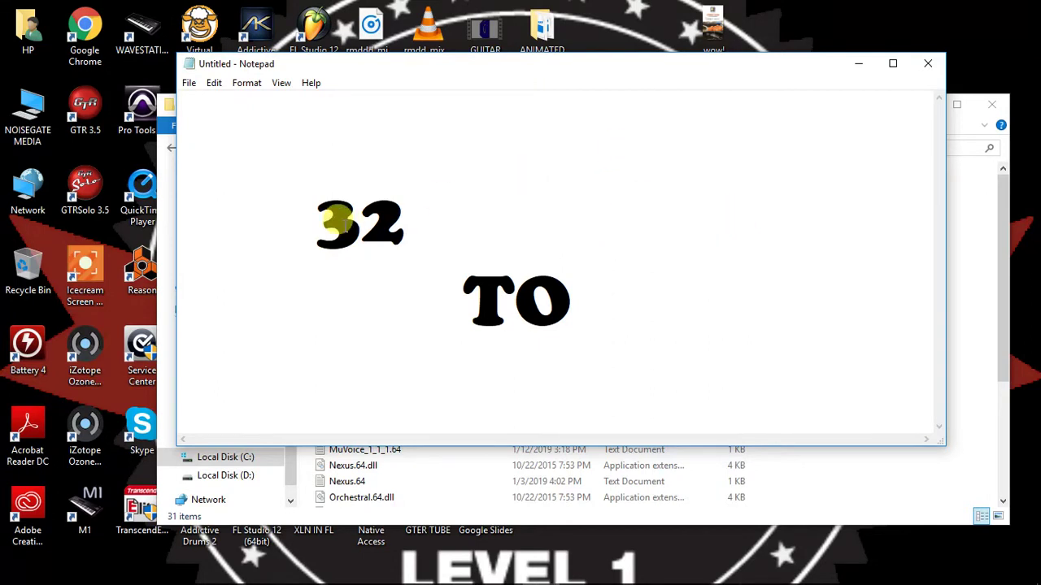
{"action": "left_click", "coordinate": [319, 218]}
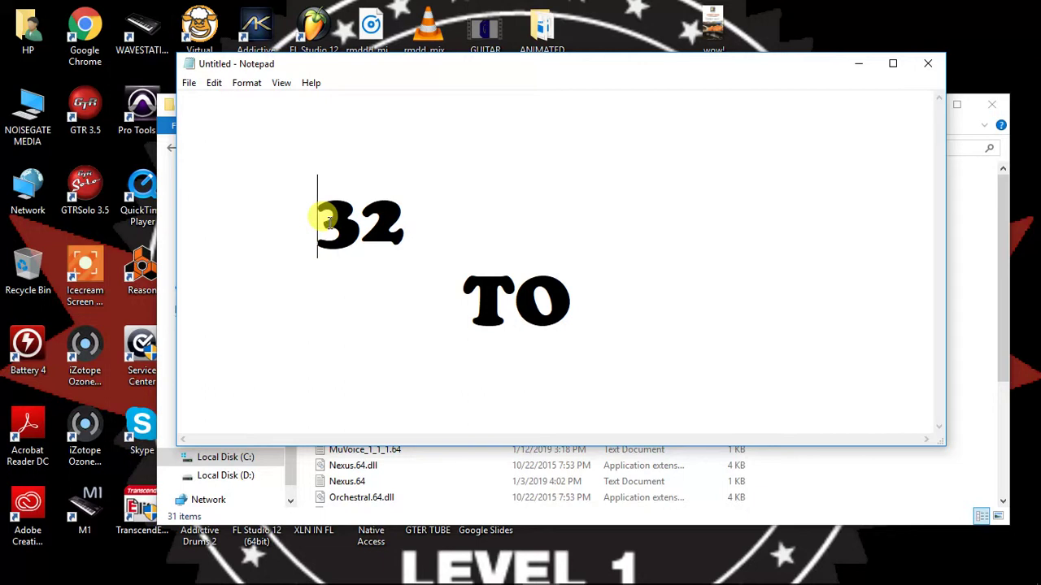
{"action": "type", "text": ".DLL"}
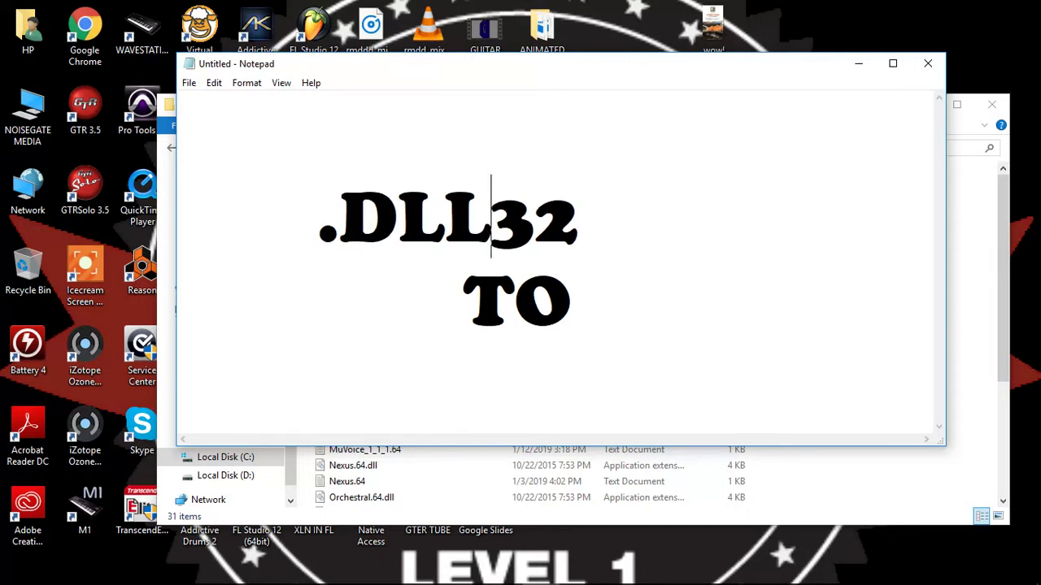
{"action": "left_click", "coordinate": [591, 208]}
{"action": "type", "text": "BIT"}
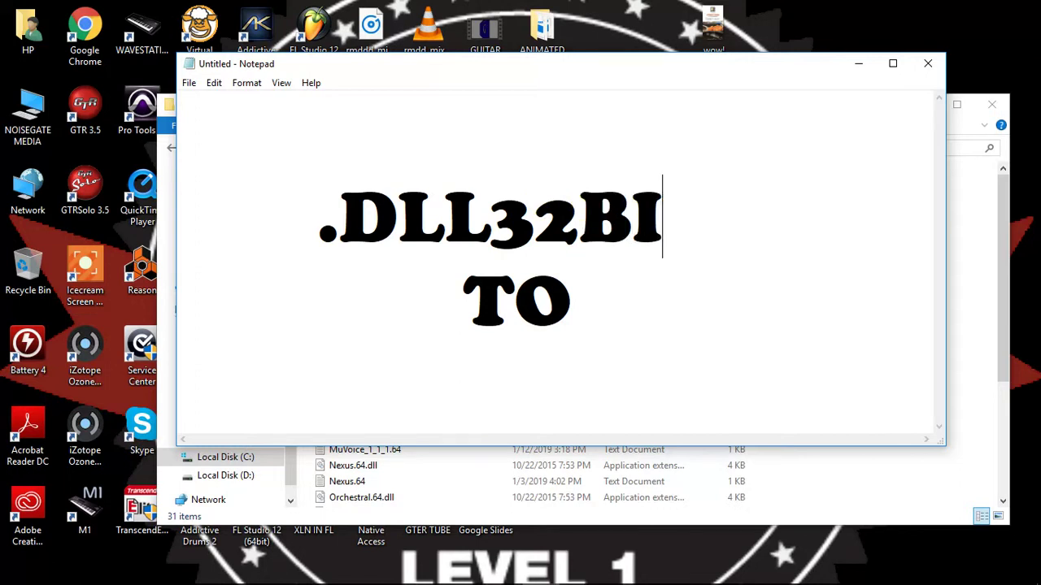
{"action": "left_click", "coordinate": [351, 292]}
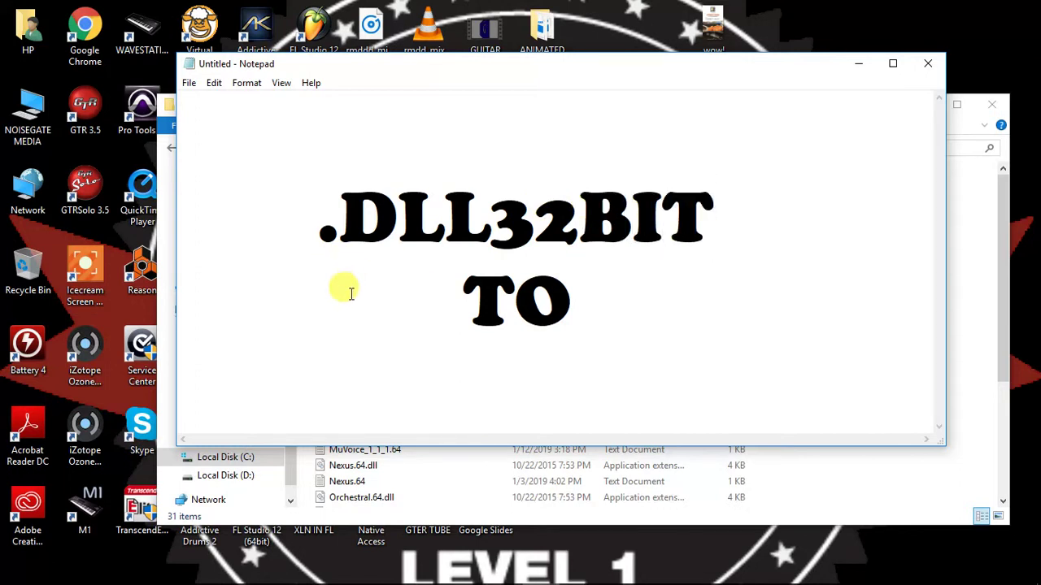
Step: Replace "TO" on the note's second text line with ".DLL 64BIT"
{"action": "type", "text": ".DLL"}
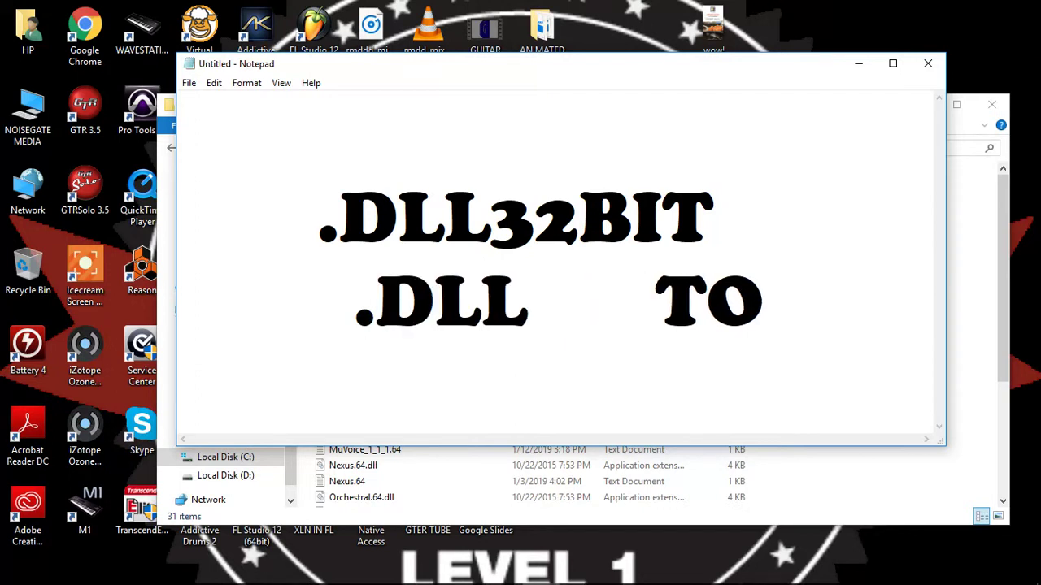
{"action": "type", "text": " 64B "}
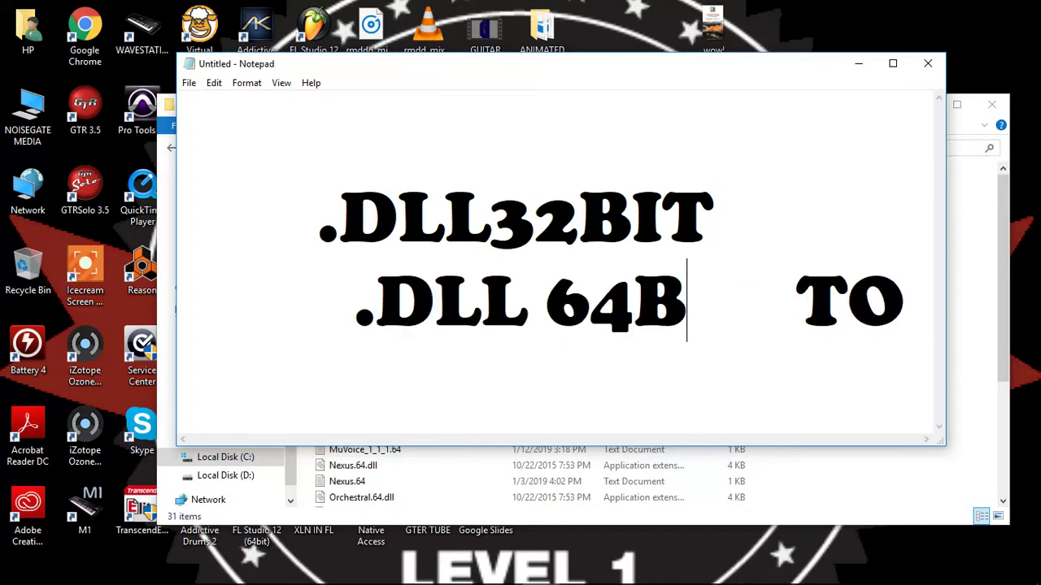
{"action": "type", "text": "IT"}
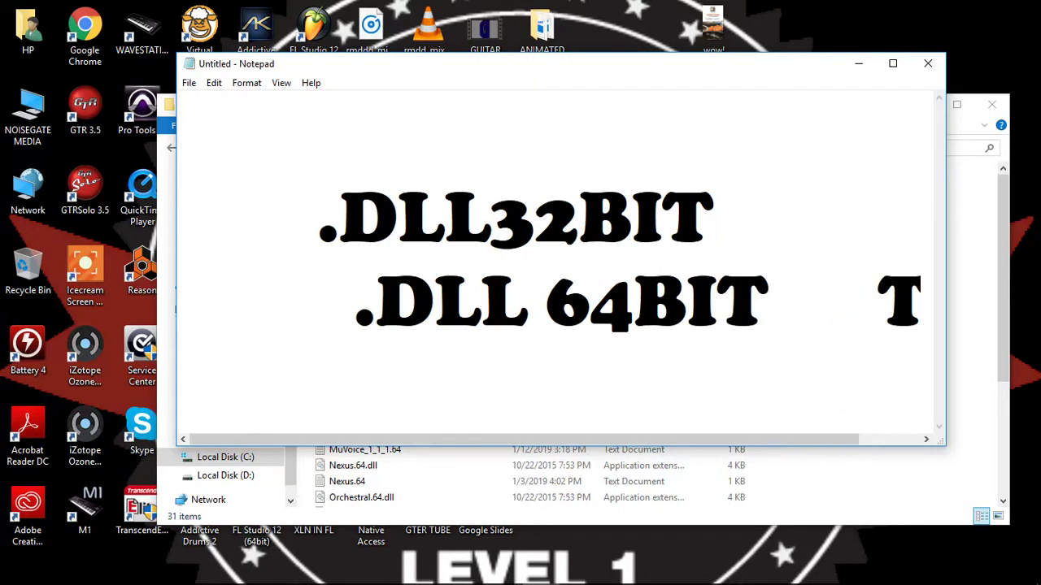
{"action": "key", "text": "Delete"}
{"action": "key", "text": "Delete"}
{"action": "key", "text": "Delete"}
{"action": "key", "text": "Delete"}
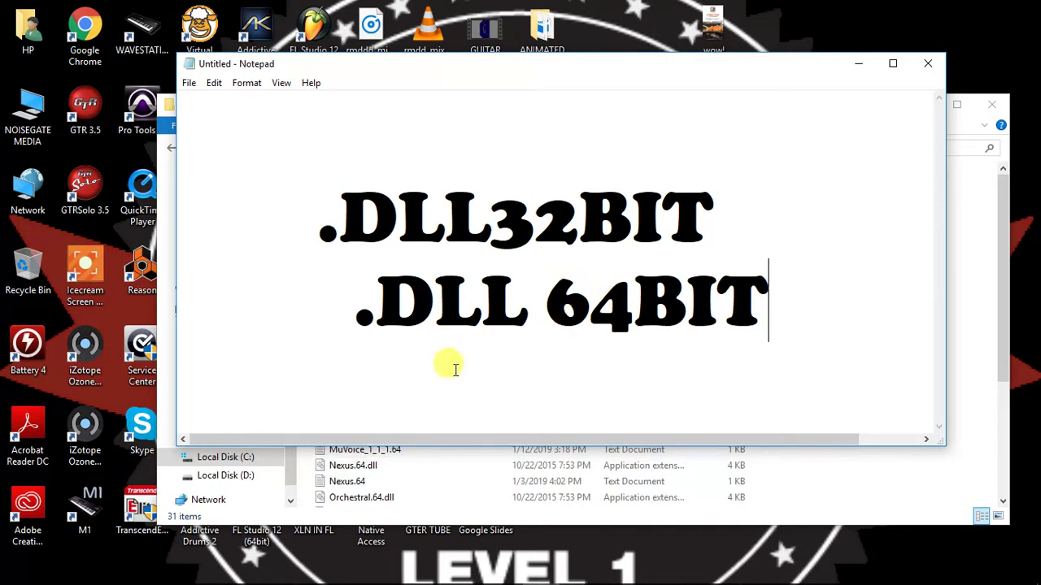
Step: Add a new line reading ".AAX" below the ".DLL 64BIT" line of the note
{"action": "left_click", "coordinate": [425, 367]}
{"action": "left_click", "coordinate": [790, 302]}
{"action": "key", "text": "Return"}
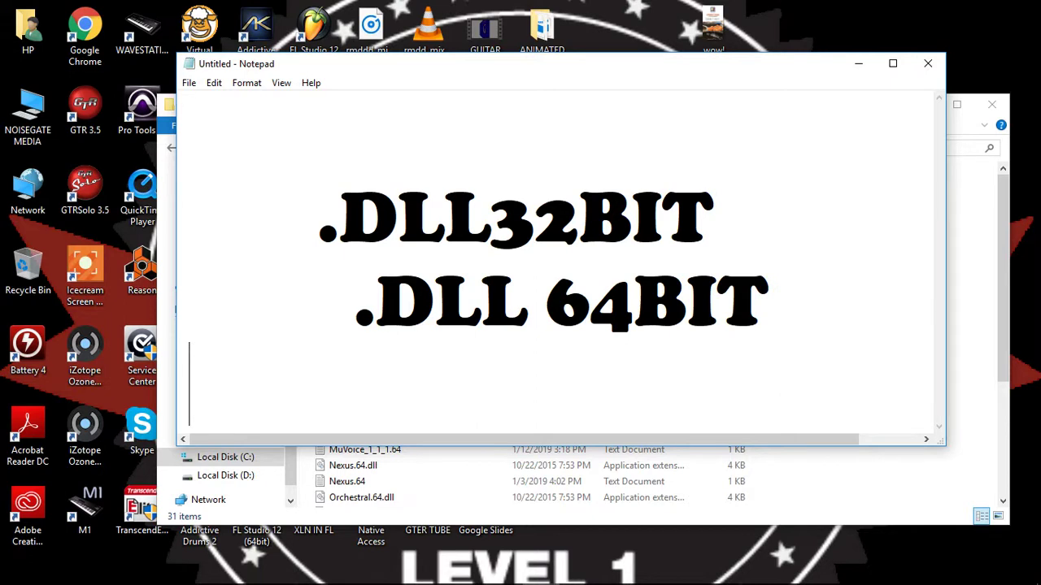
{"action": "type", "text": ".AAX"}
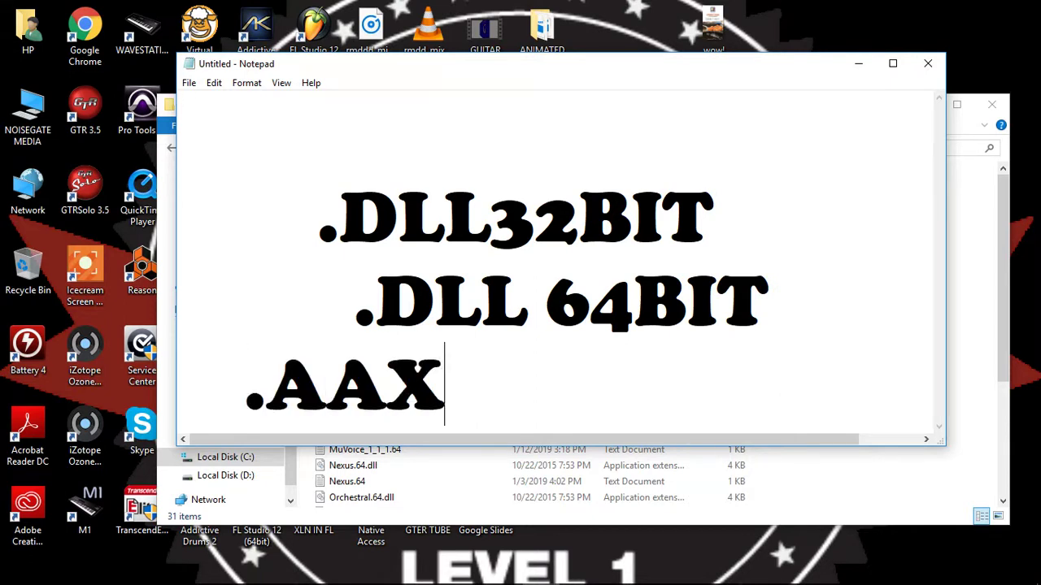